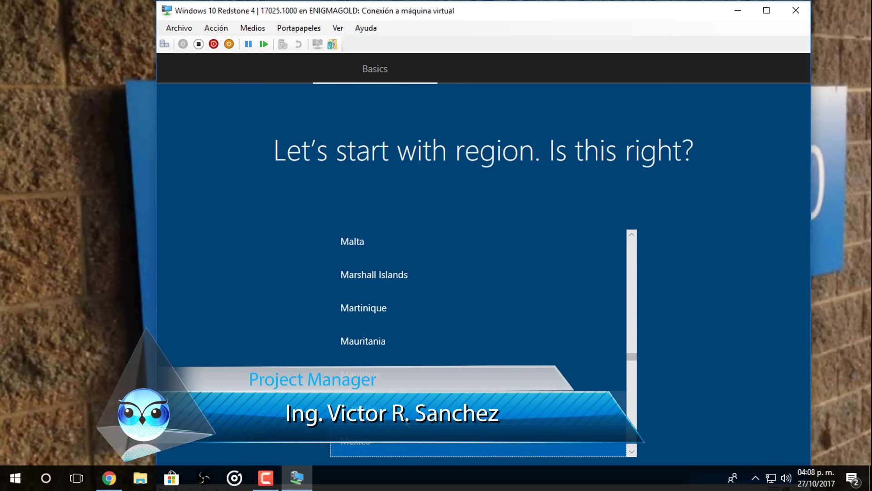
Step: Confirm Mexico as the region and switch the virtual machine view to full screen
key(Return)
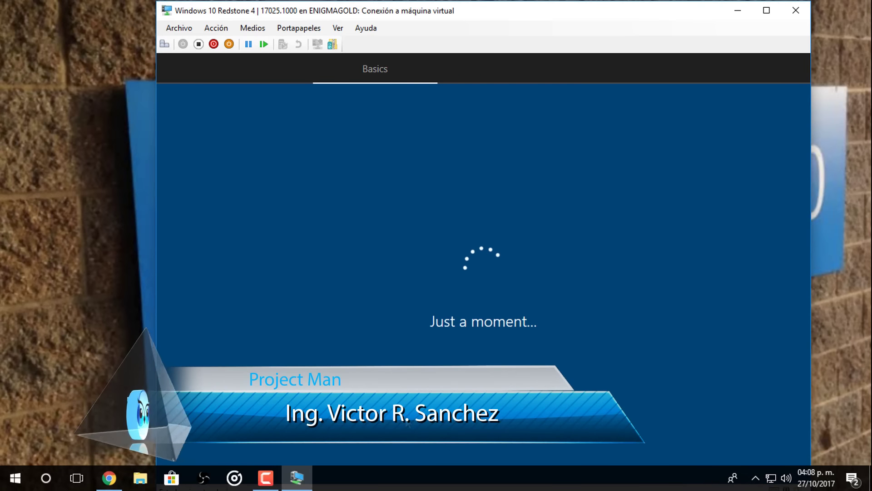
click(338, 29)
click(353, 41)
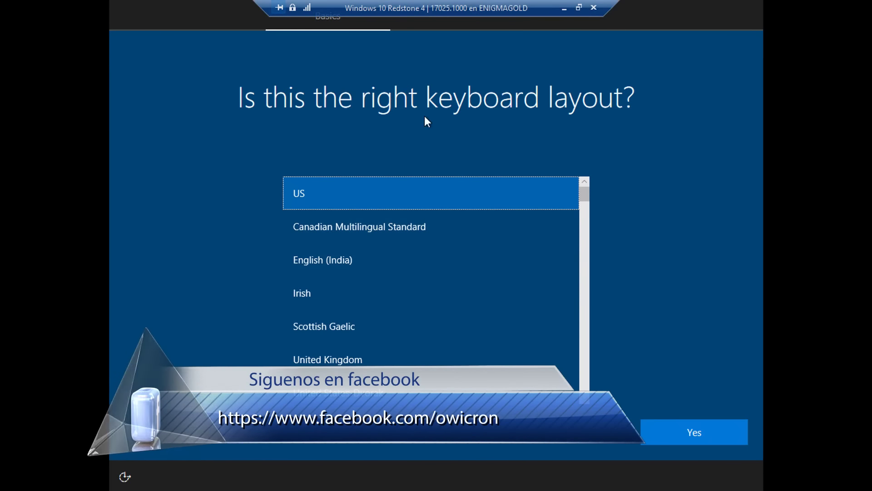
Step: Choose the Spanish keyboard layout and skip adding a second layout
drag(585, 197, 585, 369)
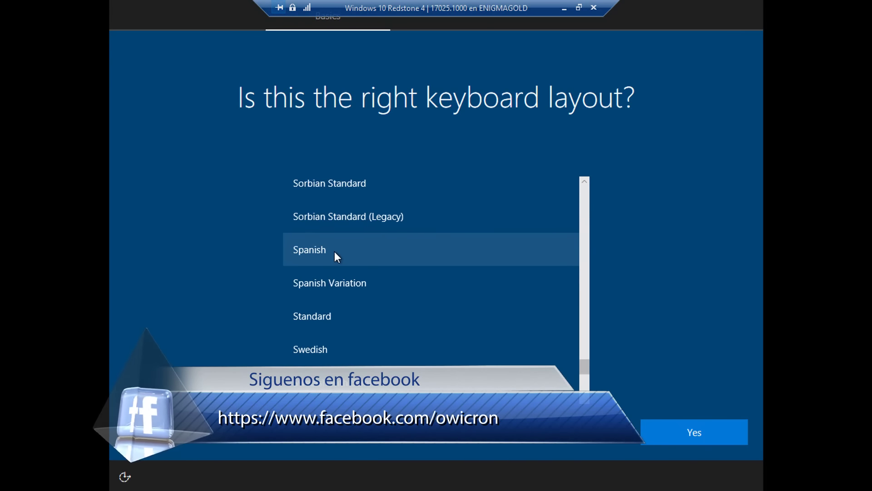
click(334, 251)
click(686, 434)
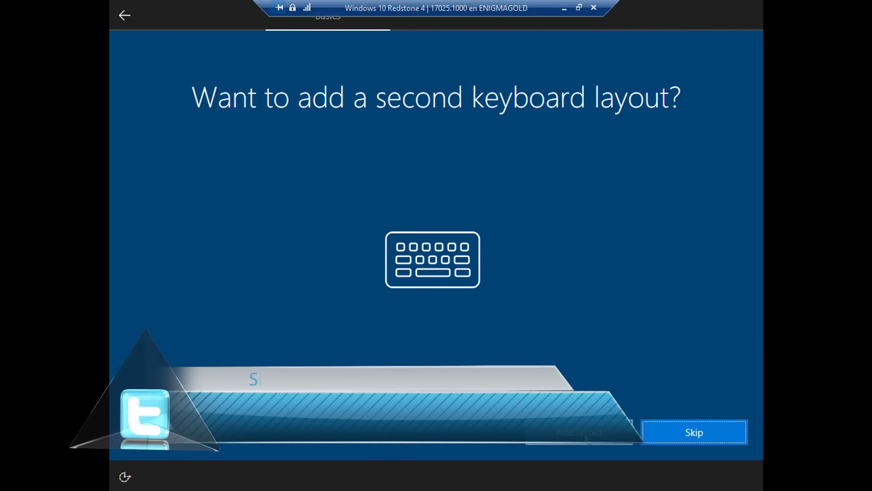
click(697, 439)
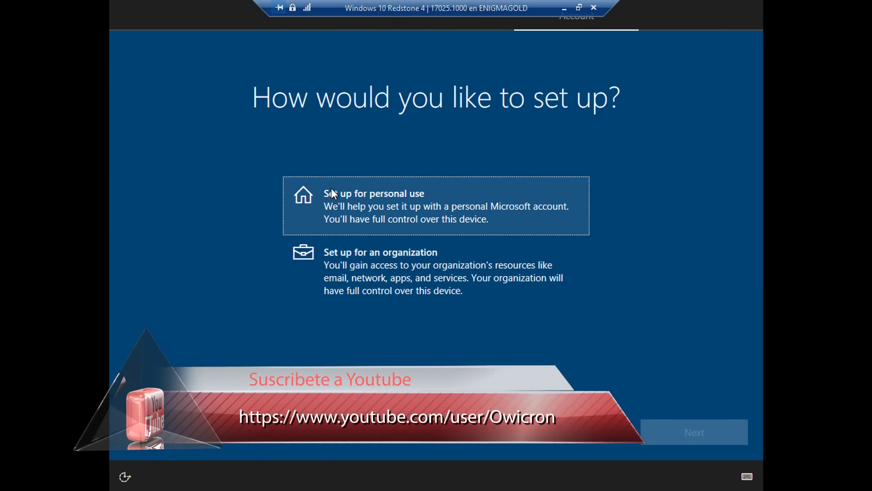
Step: Set up the device for personal use with an offline account, declining the Microsoft sign-in
click(328, 200)
click(688, 437)
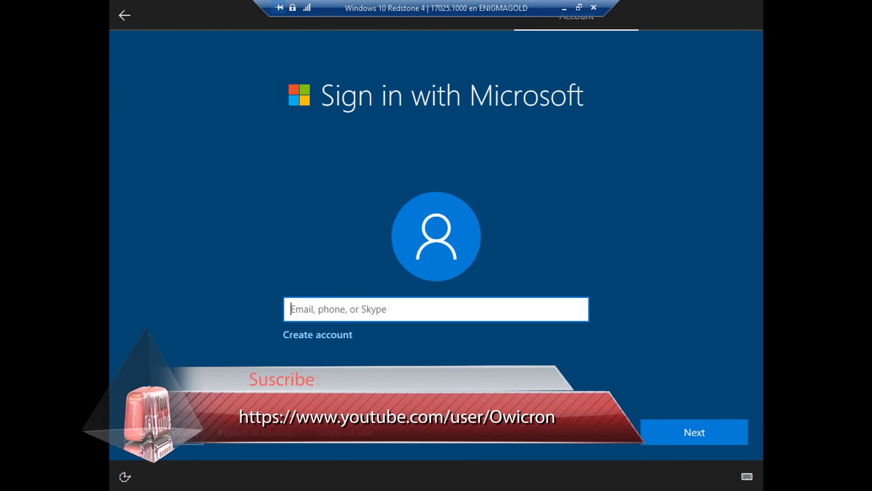
click(161, 432)
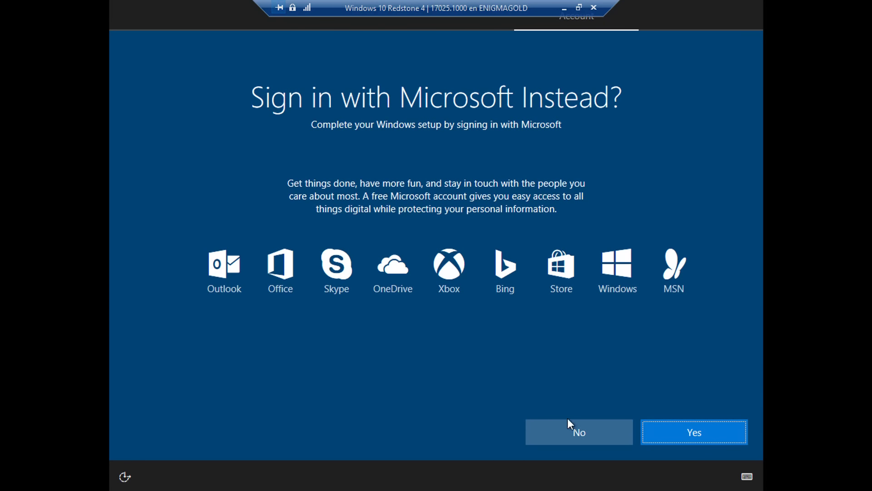
click(586, 433)
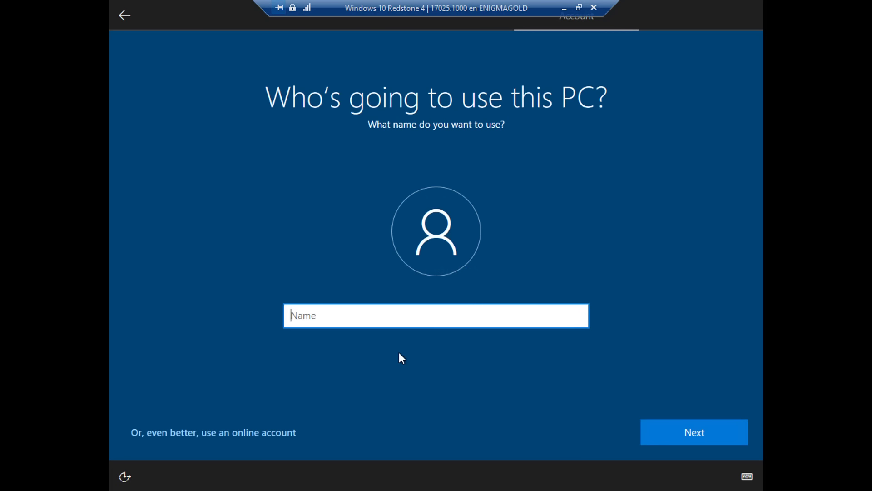
Step: Name the local account "Redstone 4 17025" and leave its password blank
text(Redstone 4 17025)
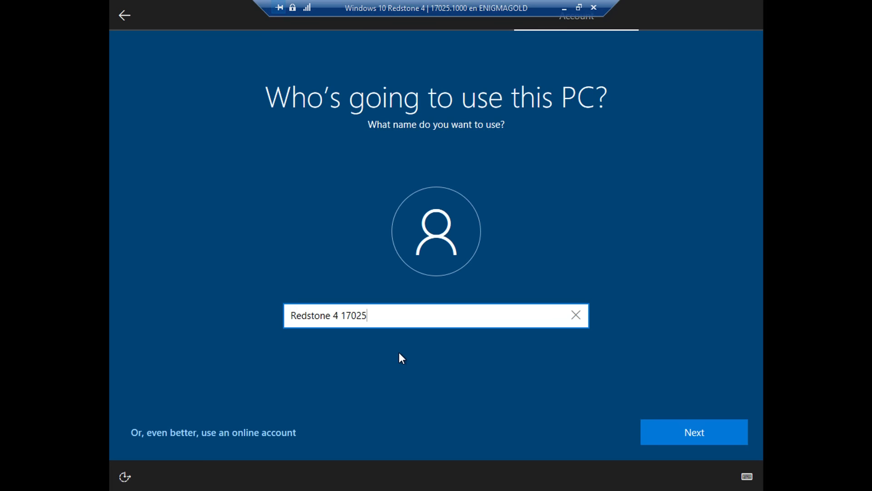
click(667, 429)
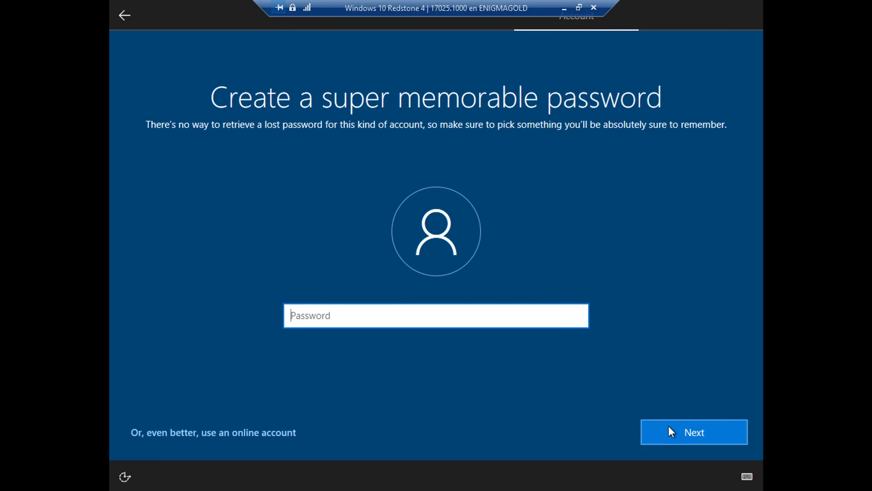
click(670, 428)
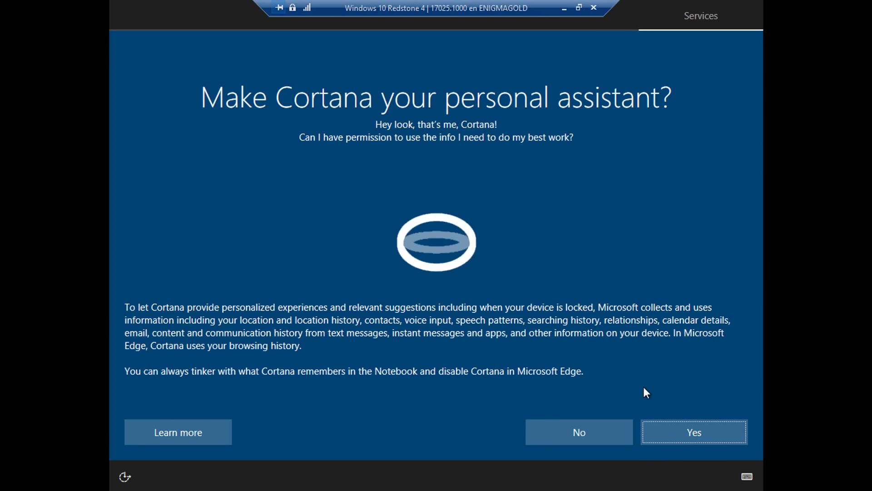
Step: Enable Cortana and accept the privacy settings with Location, Relevant Ads and Tailored experiences off and Diagnostics set to Basic
click(711, 440)
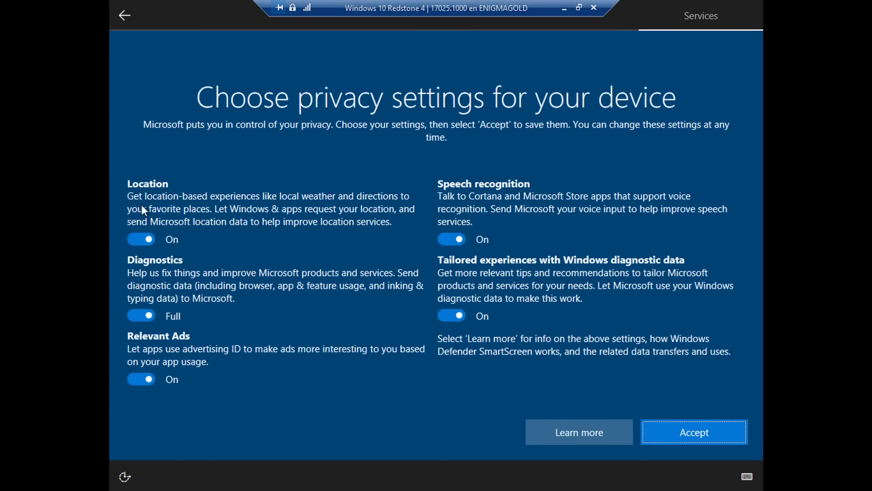
click(144, 240)
click(144, 314)
click(145, 379)
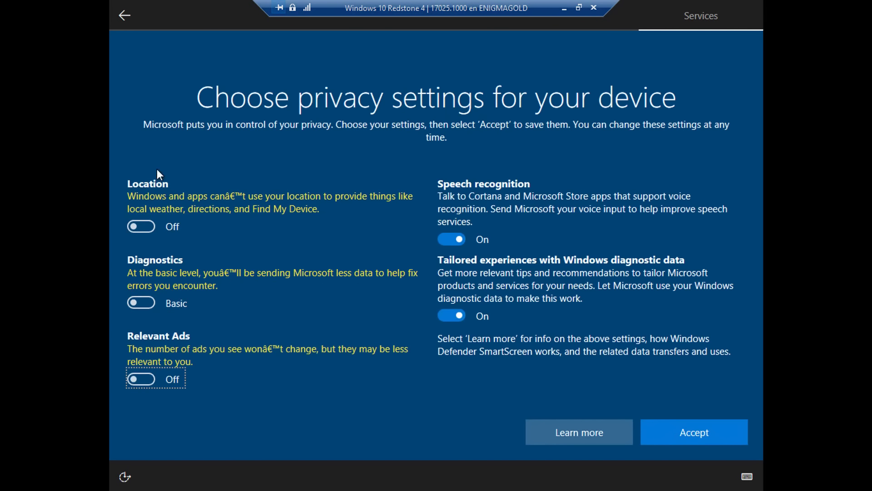
click(454, 318)
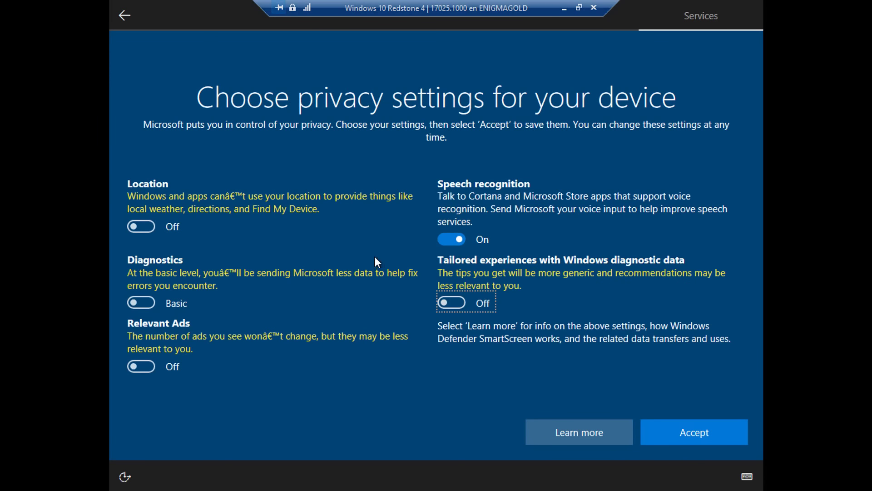
click(690, 438)
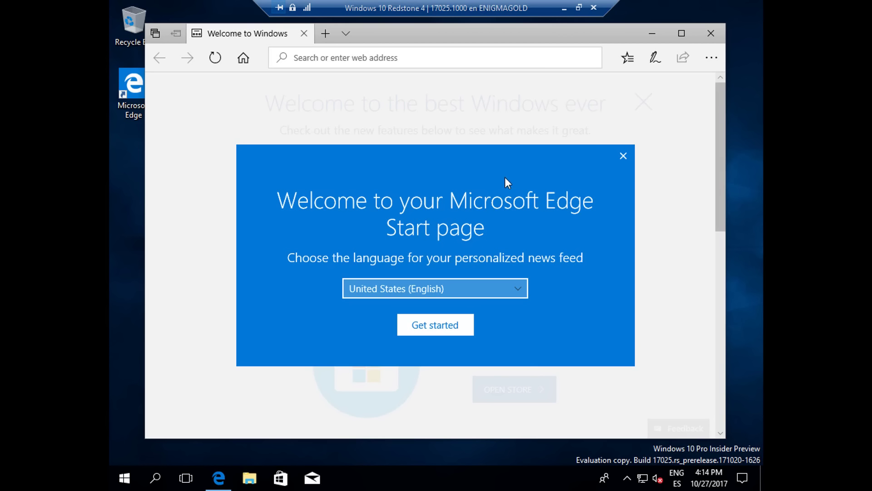
Step: Close the Microsoft Edge welcome window
click(711, 33)
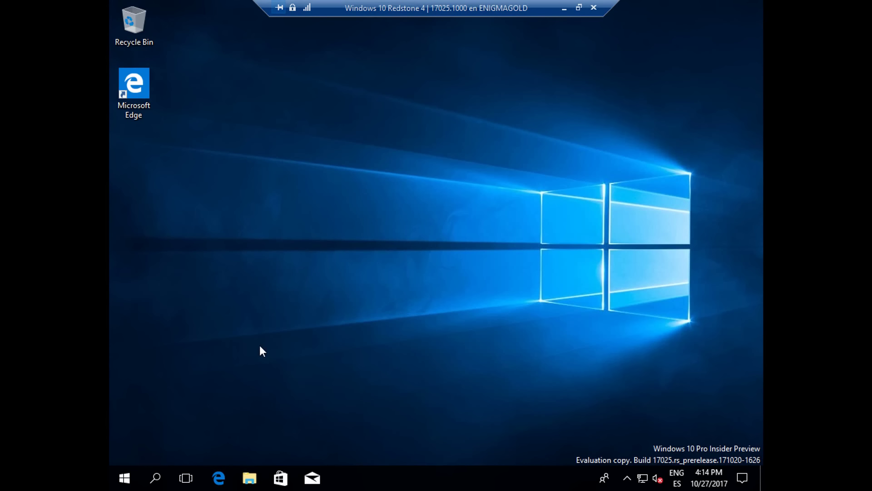
click(125, 481)
click(128, 418)
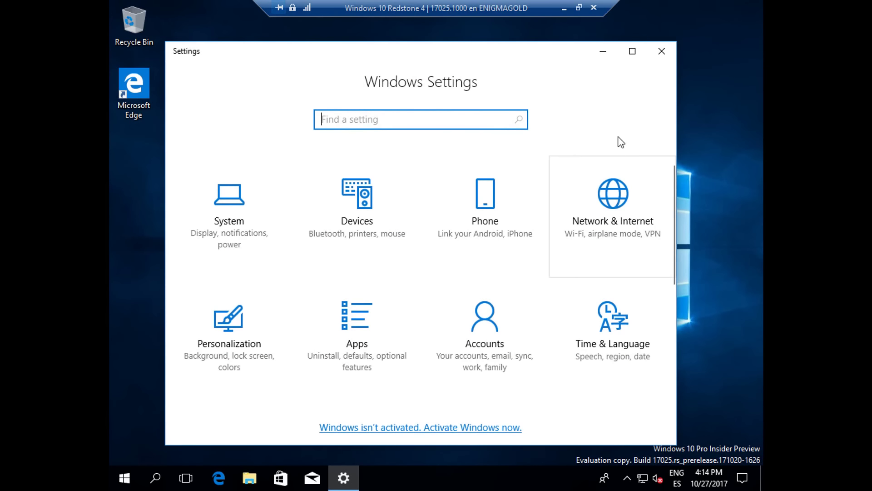
click(661, 51)
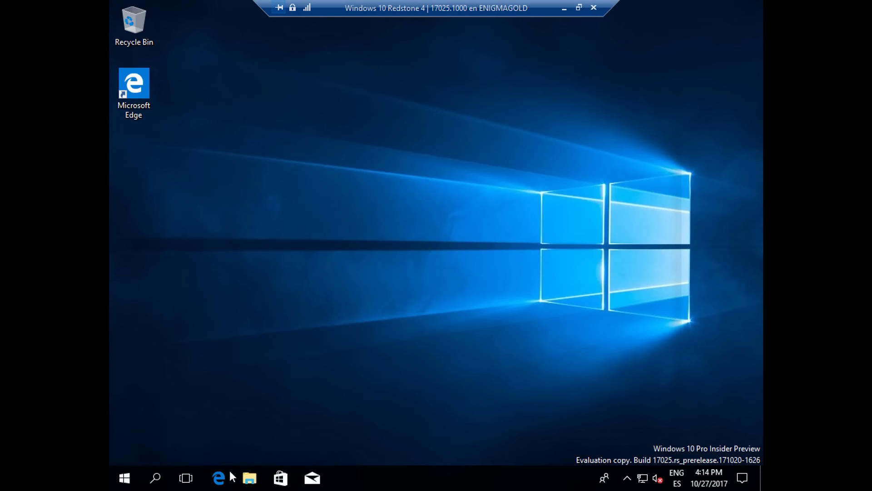
Step: Shut down and restart the virtual machine, setting its connection display size to full screen (Pantalla completa)
click(123, 477)
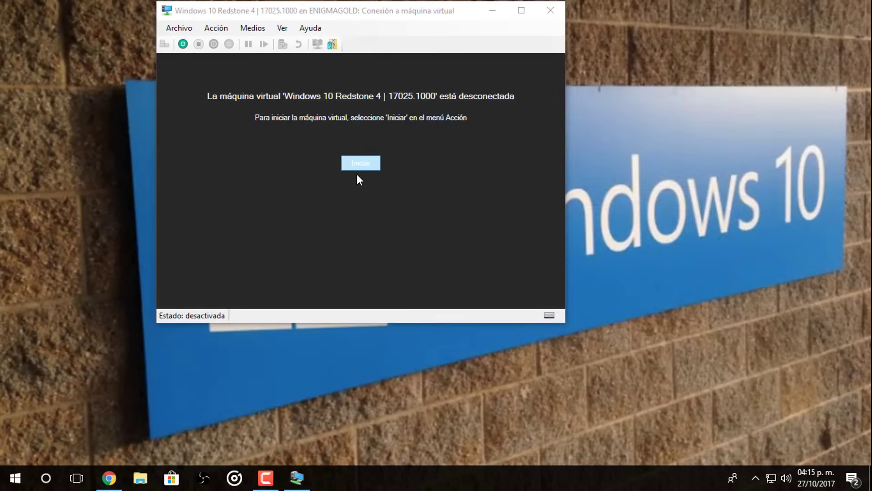
click(359, 162)
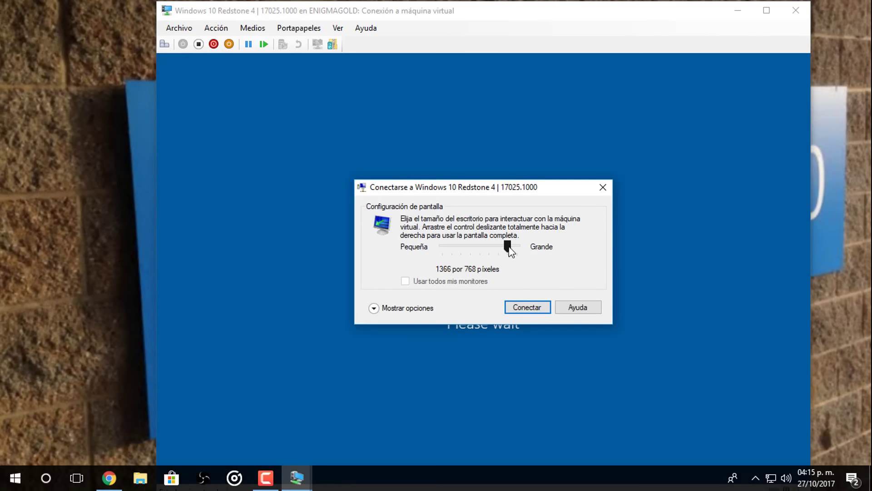
drag(506, 246, 581, 245)
Step: Share the local drives (Unidades) with the virtual machine session and connect to it
click(395, 313)
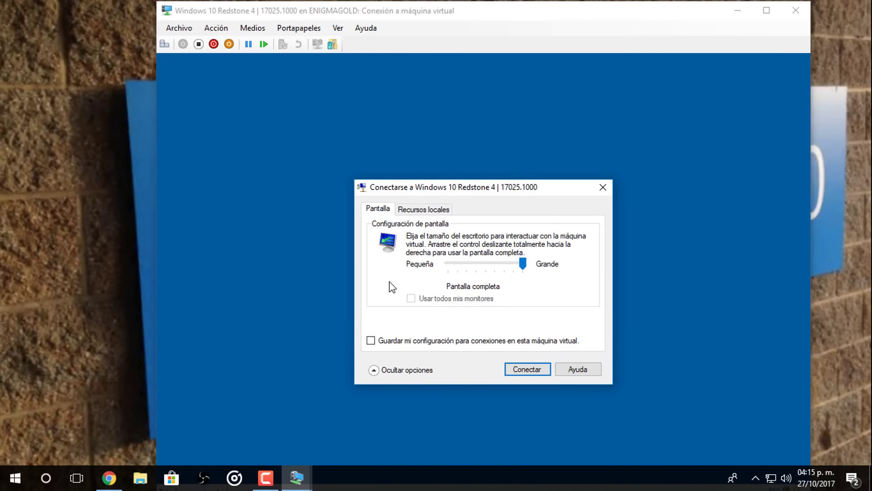
click(423, 209)
click(438, 327)
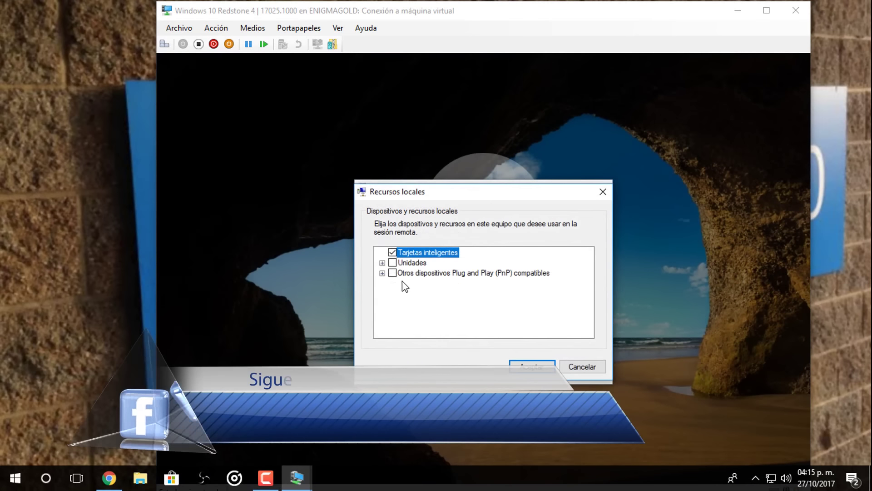
click(392, 263)
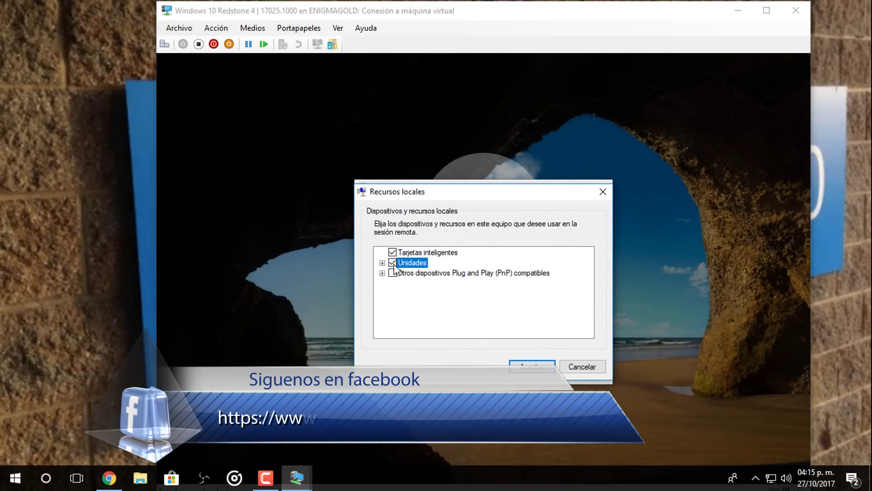
click(532, 367)
click(527, 366)
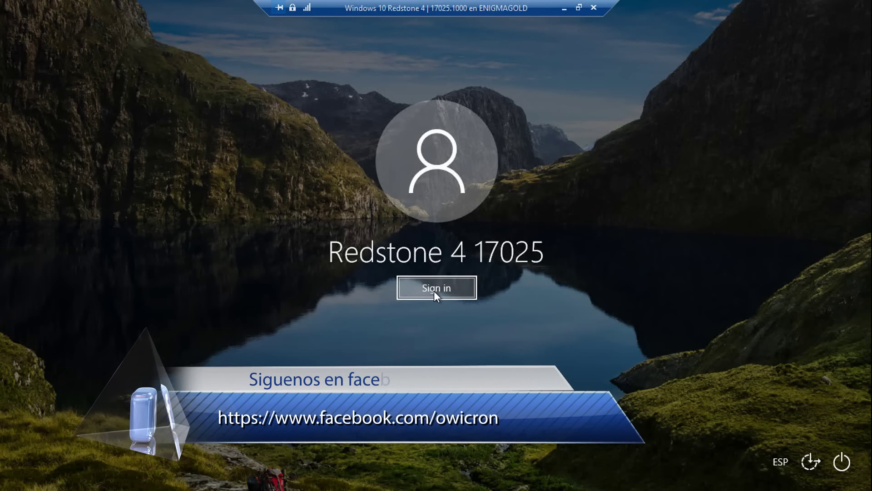
Step: Sign in to the Redstone 4 17025 account and open the Region & language settings
click(434, 291)
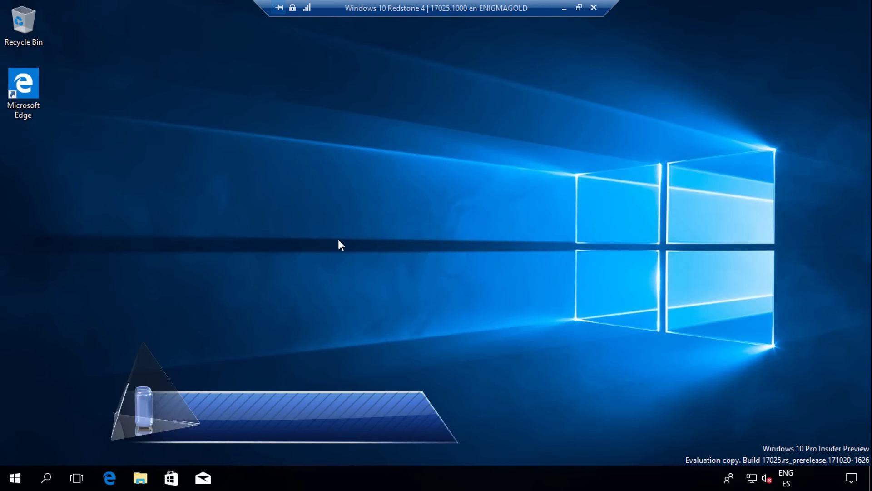
click(15, 478)
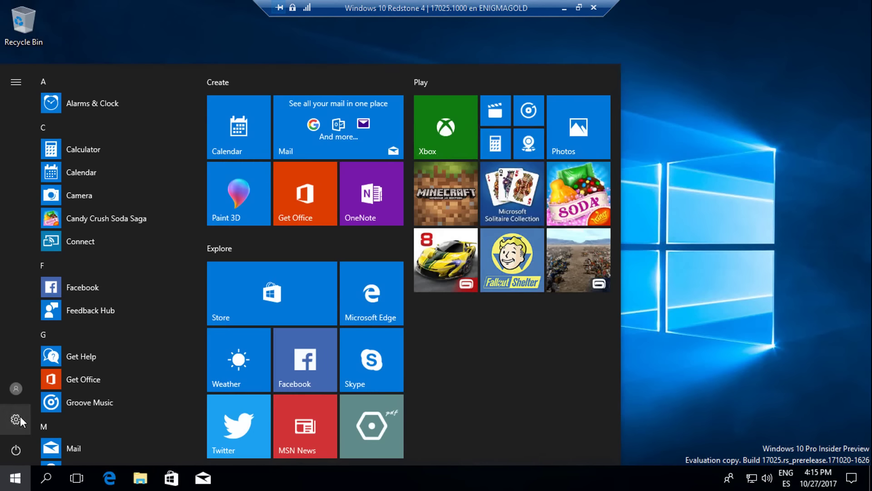
click(16, 419)
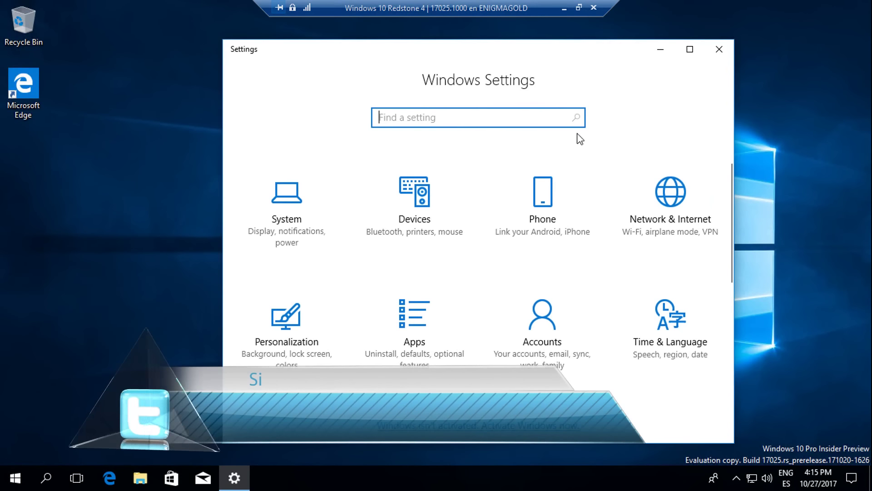
scroll(650, 243, down, 1)
click(672, 289)
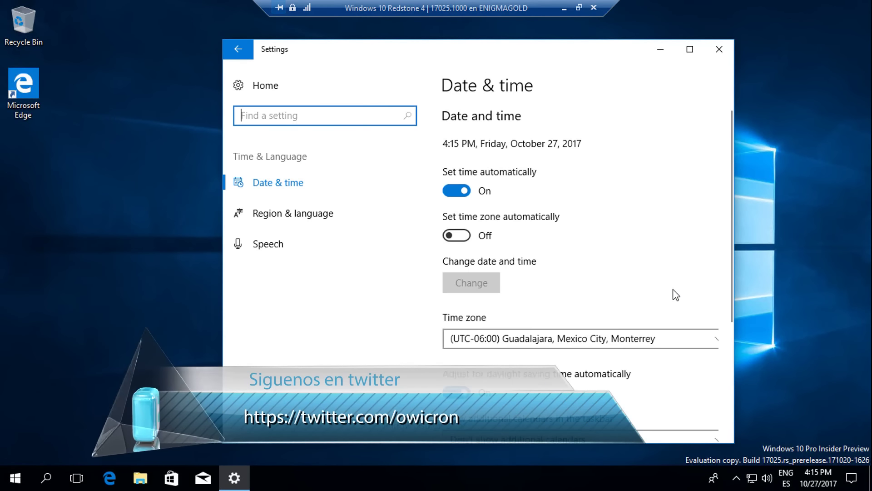
click(322, 218)
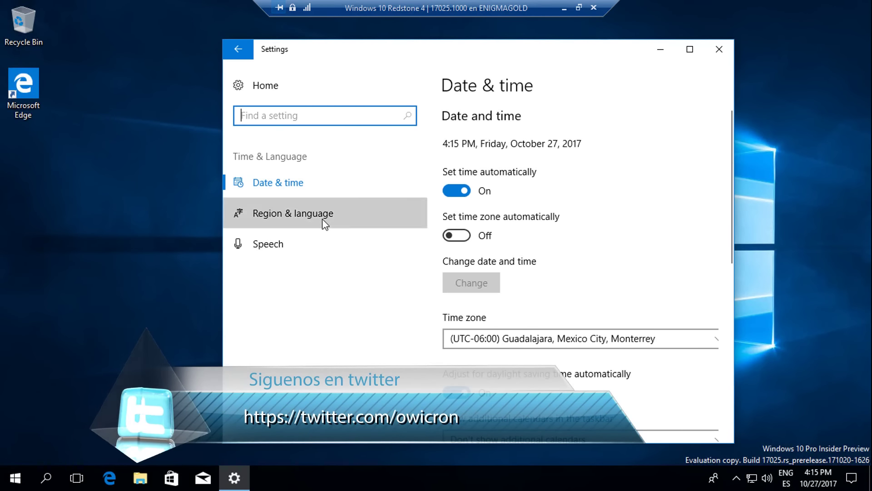
Step: Add Español (México) to the Windows languages, searching for it with "sp"
click(476, 308)
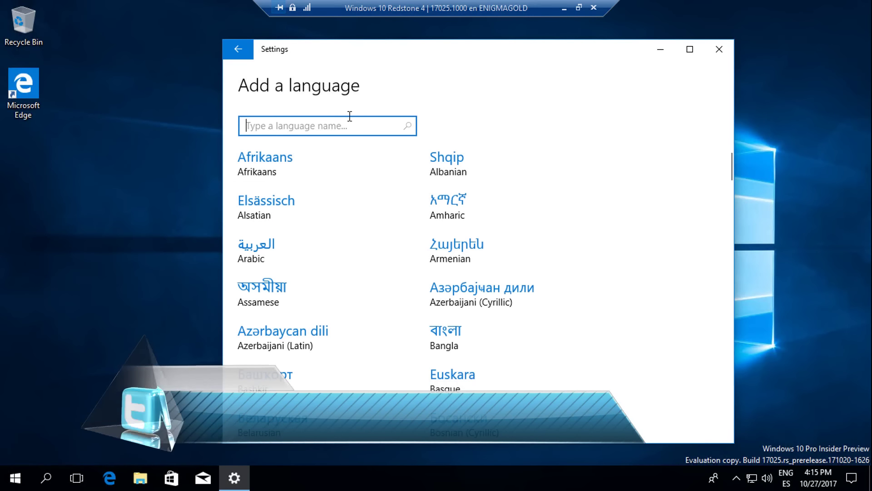
text(sp)
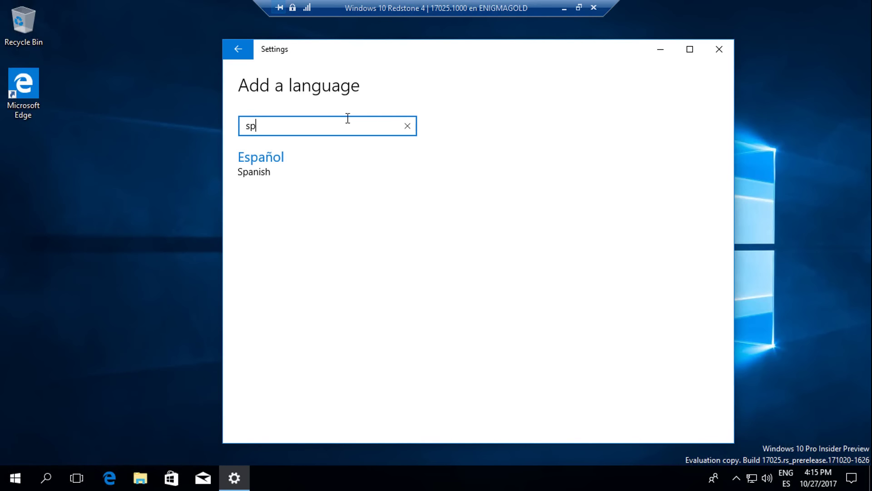
click(267, 177)
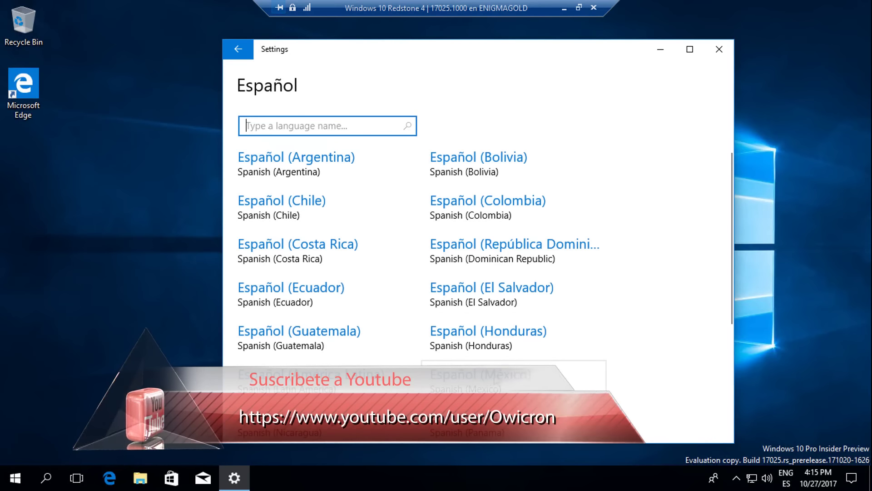
click(495, 380)
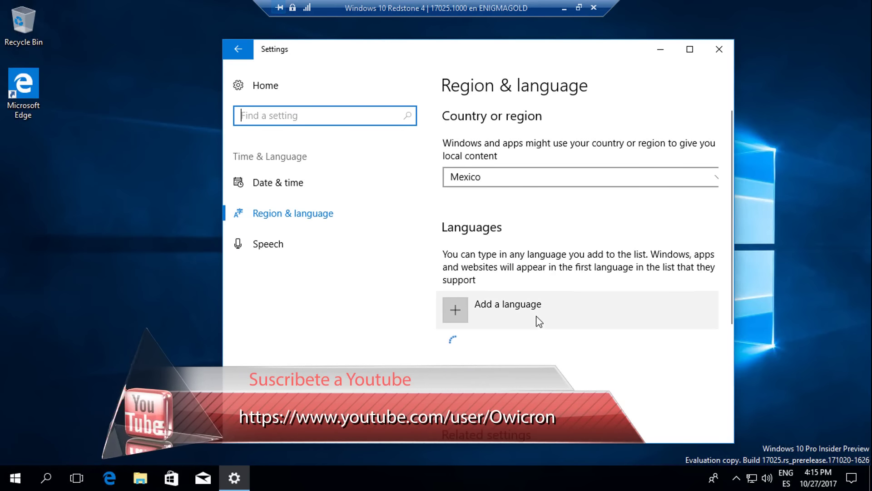
Step: Set Español (México) as the default language in the Windows languages list
click(500, 391)
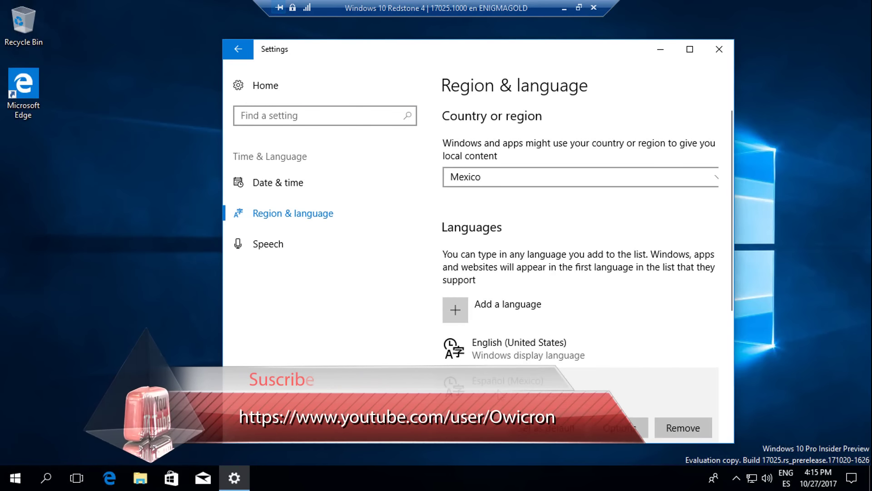
scroll(500, 393, down, 2)
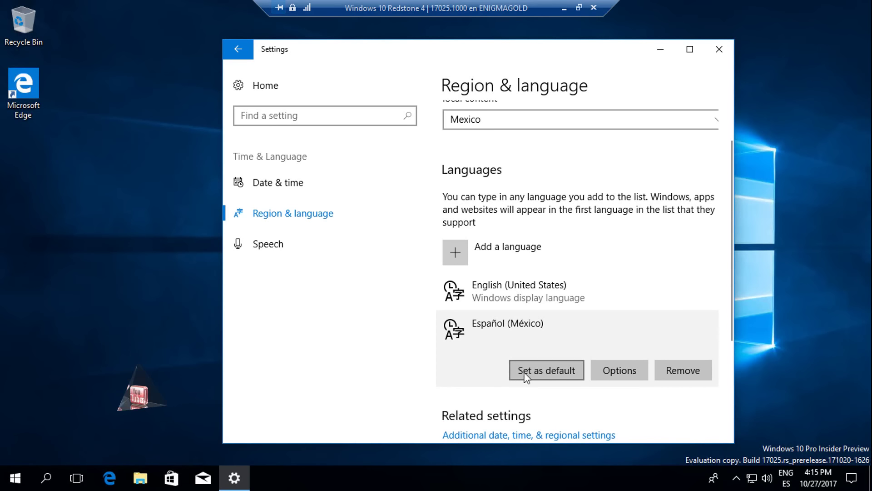
click(548, 372)
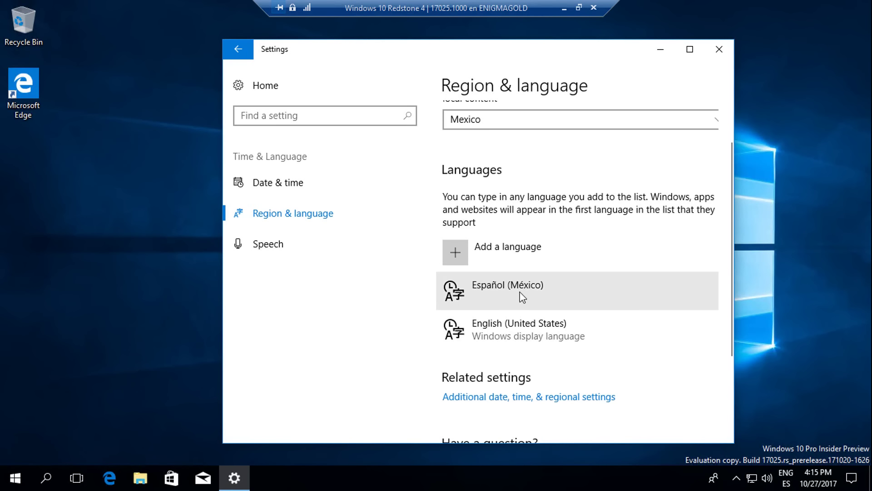
Step: Check the language options of Español (México), then return to the main Windows Settings page
click(506, 289)
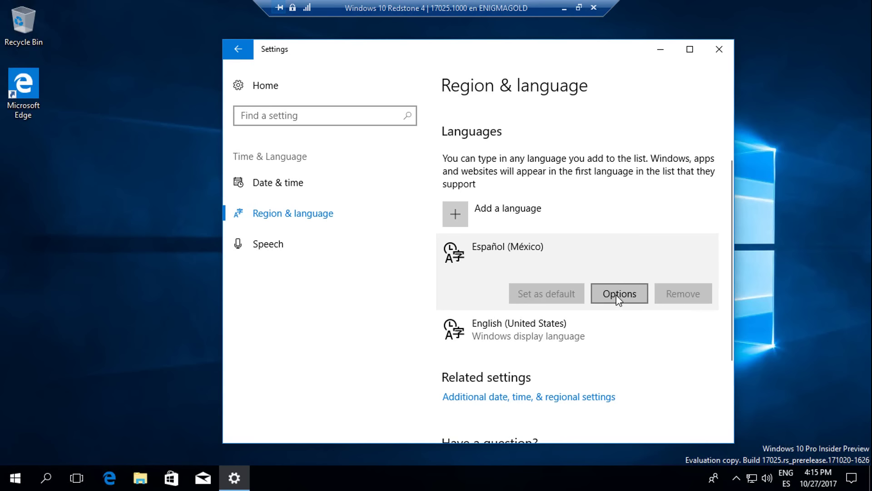
click(619, 297)
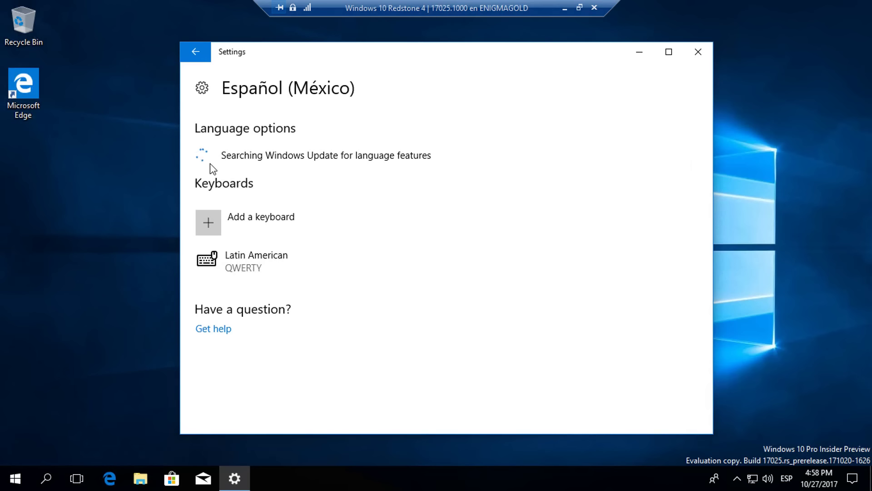
click(203, 60)
click(214, 89)
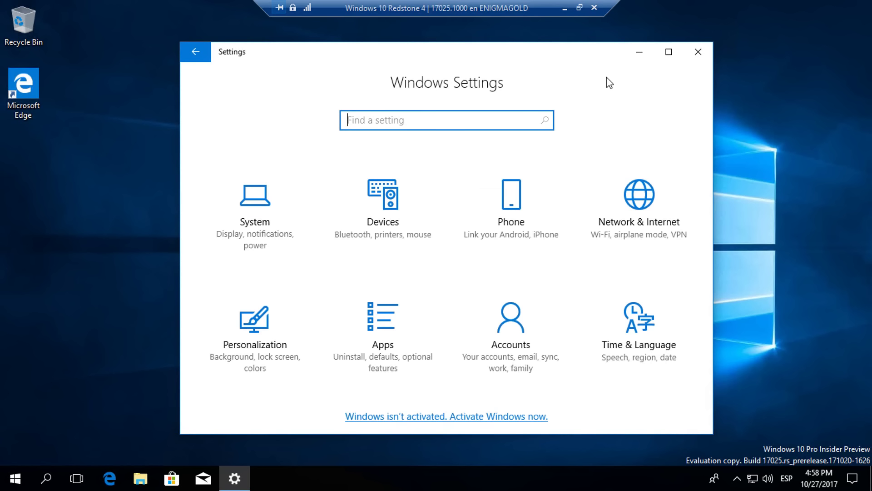
Step: Close Settings and look over the Start menu's apps and tiles before returning to the desktop
click(696, 52)
click(16, 477)
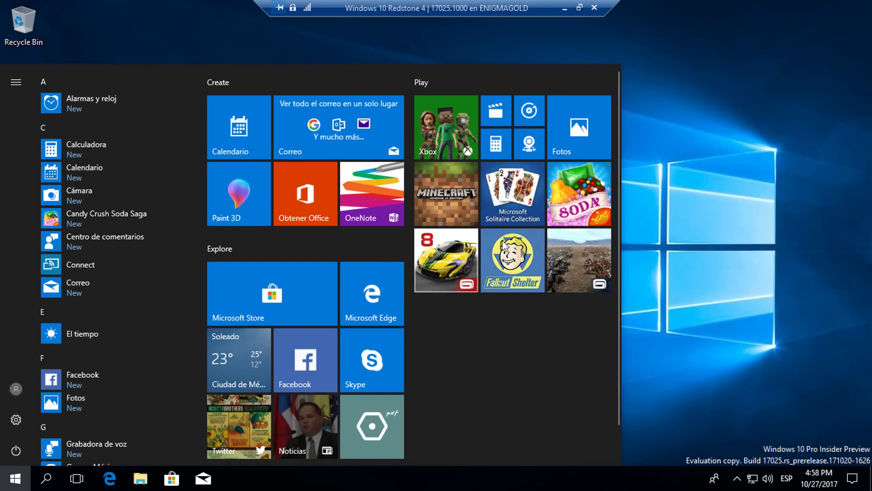
click(690, 235)
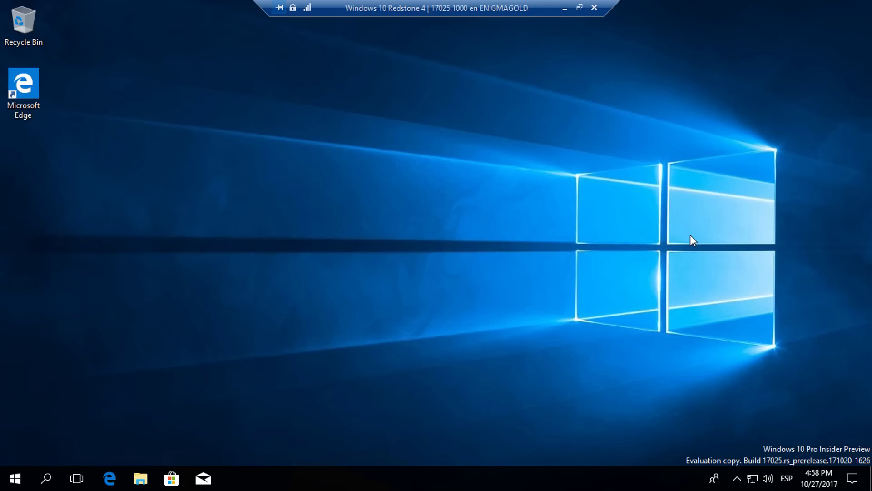